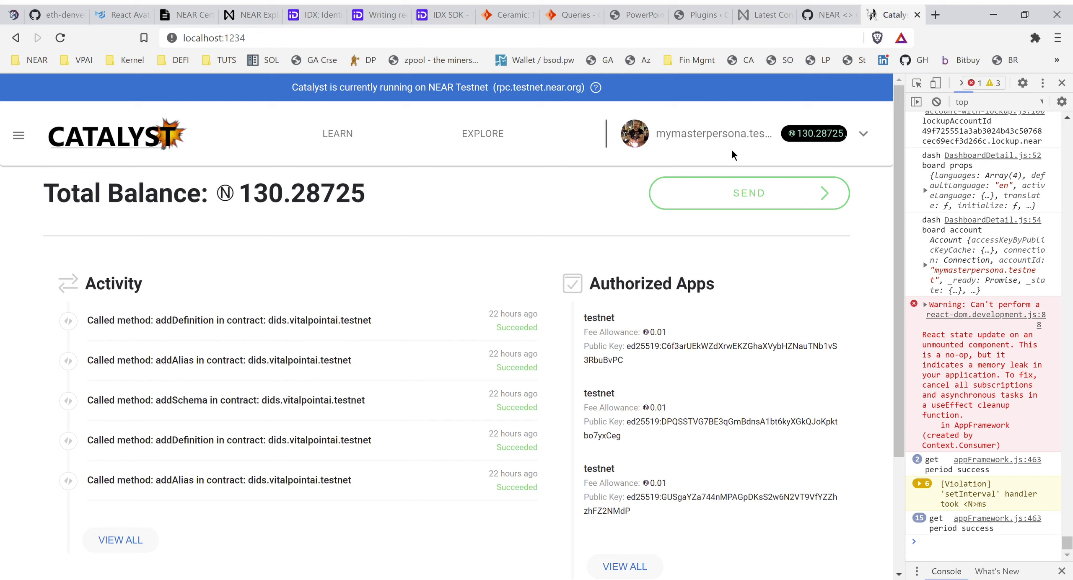
Replace the persona profile's avatar with court-house-25061_1280.png and submit the profile details
click(644, 144)
click(716, 193)
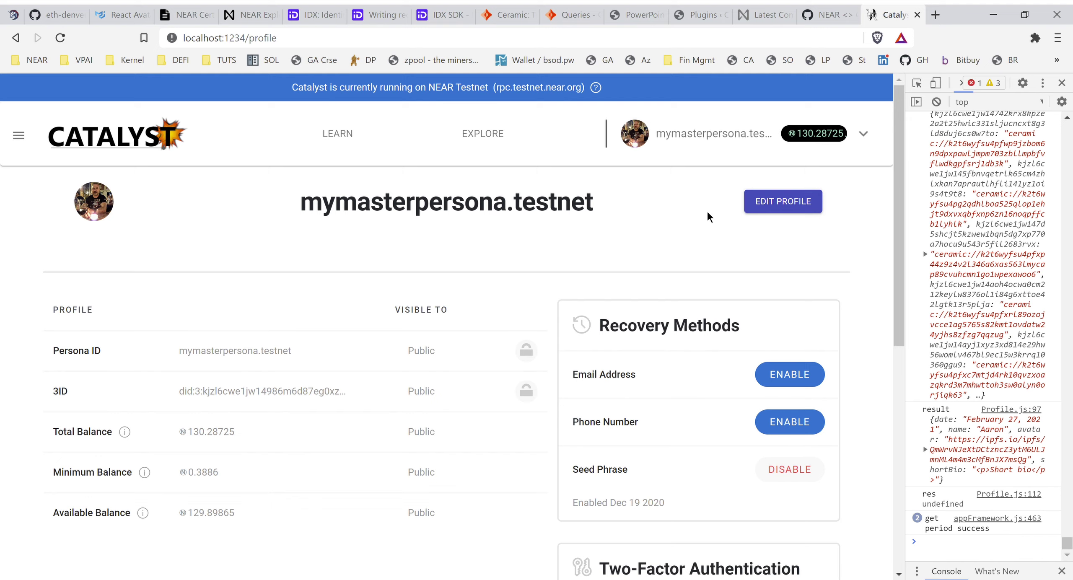
click(775, 202)
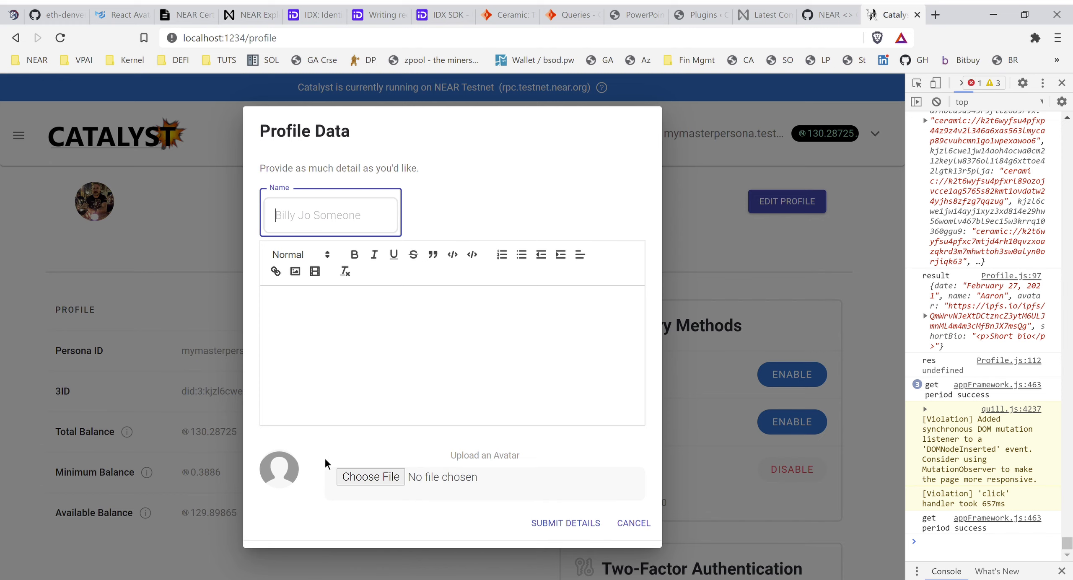
click(367, 476)
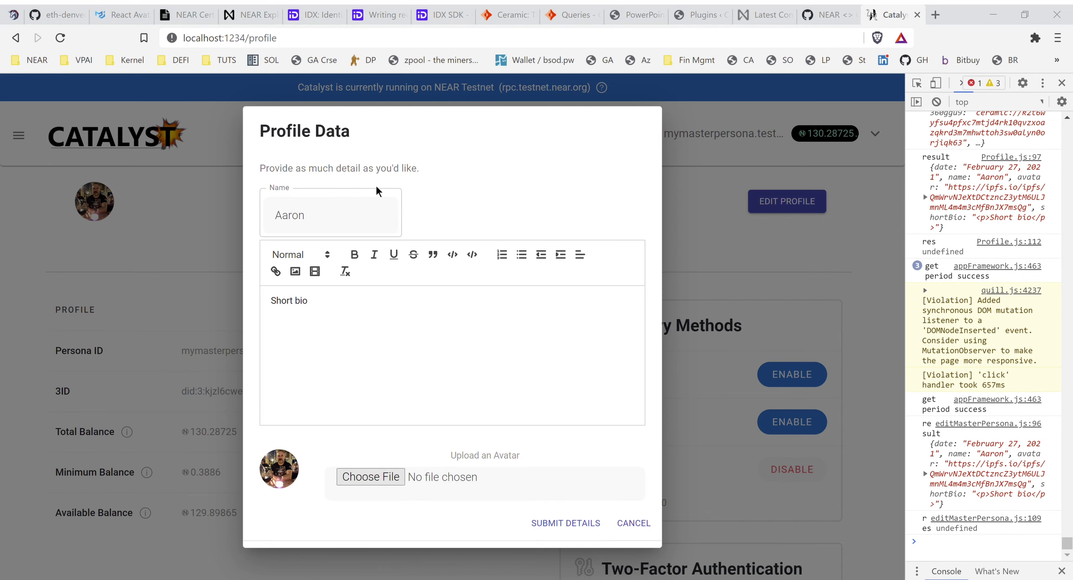
click(546, 362)
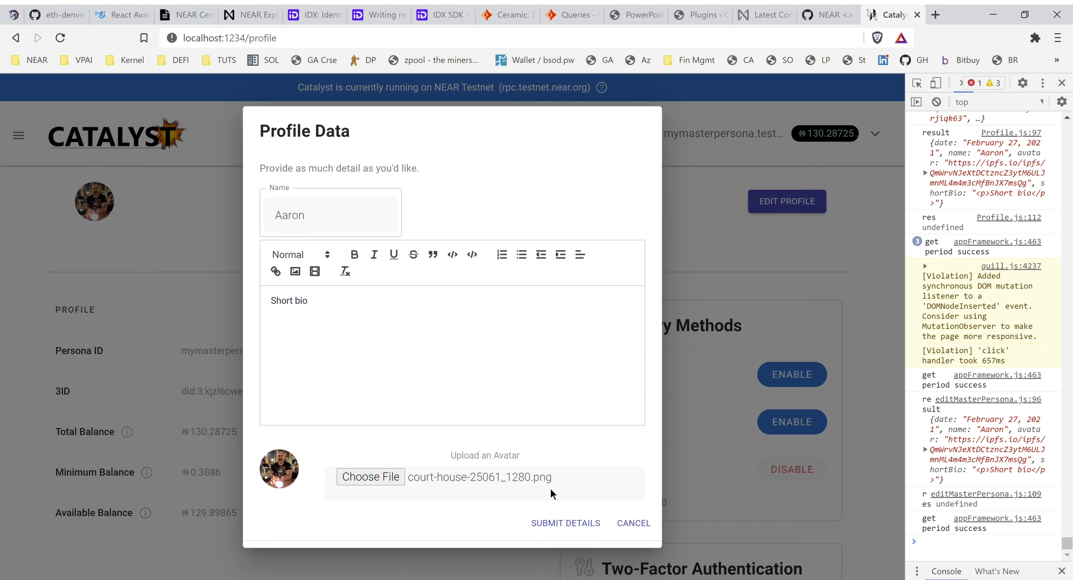
click(557, 521)
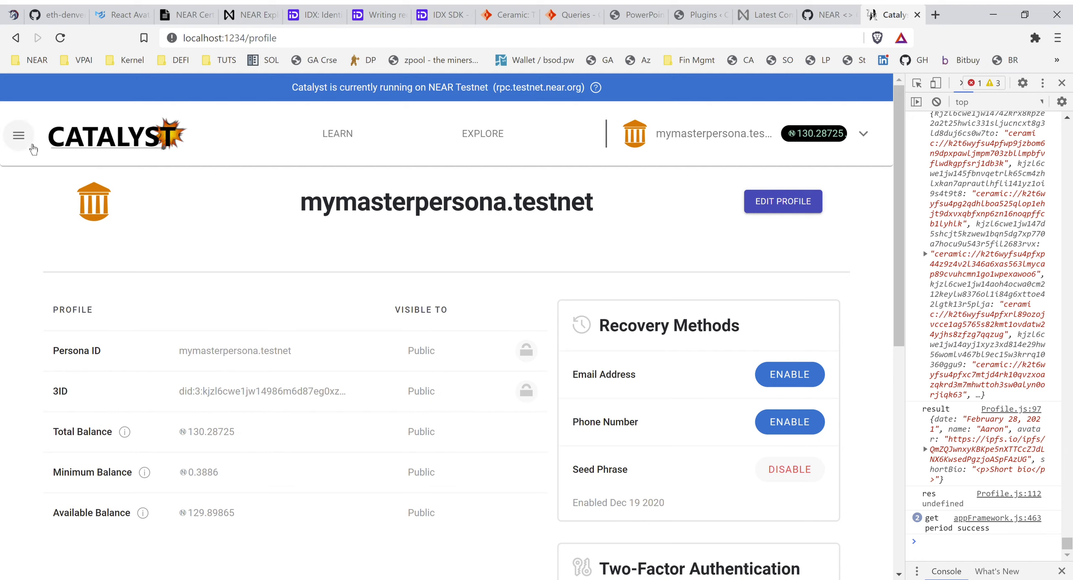
Start creating a Democracy DAO named vitalpointdao with fleets-logo.png as its logo
click(19, 135)
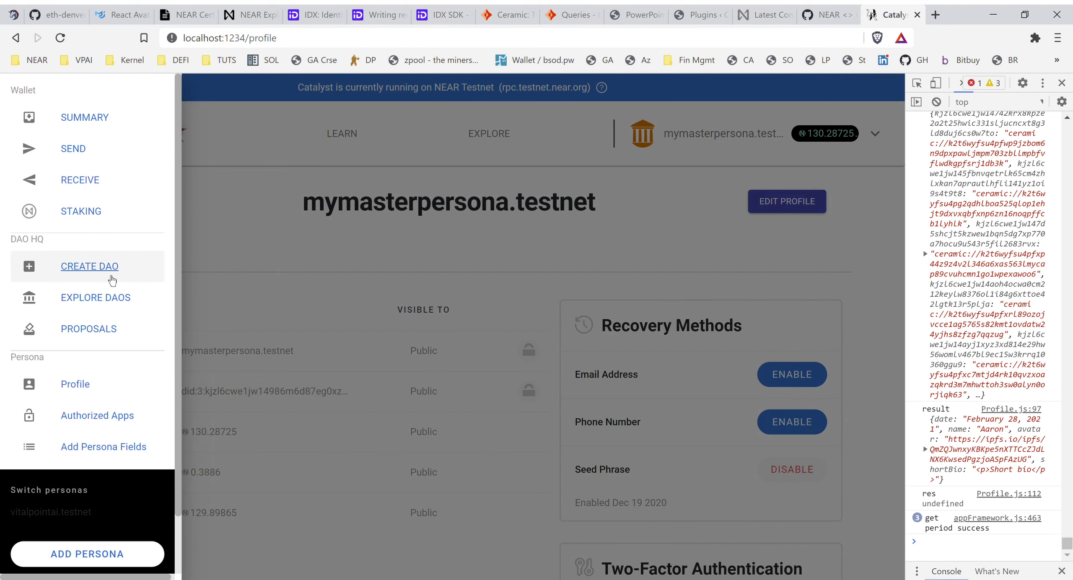
click(101, 267)
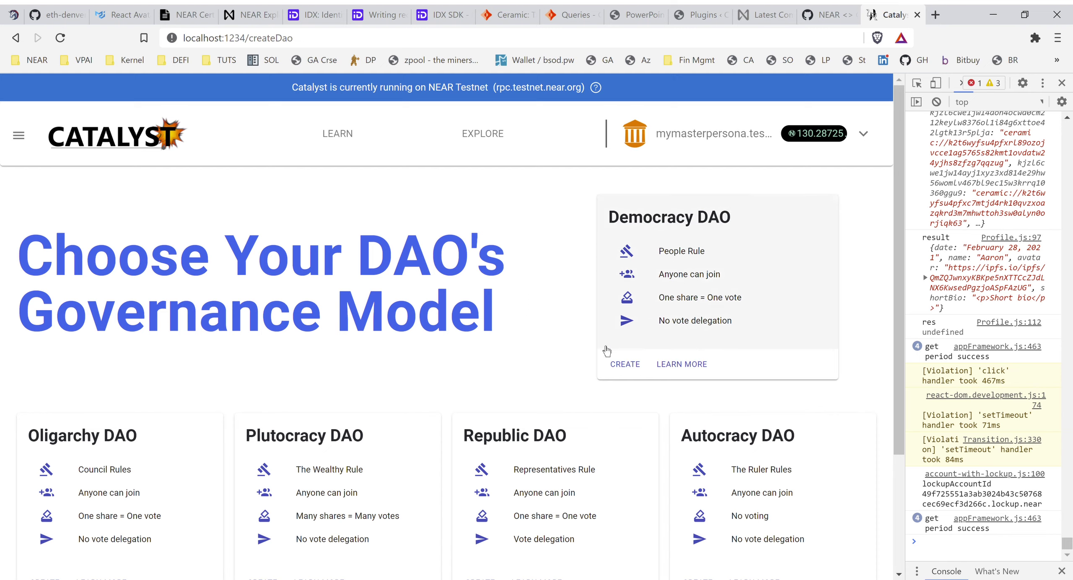
click(626, 364)
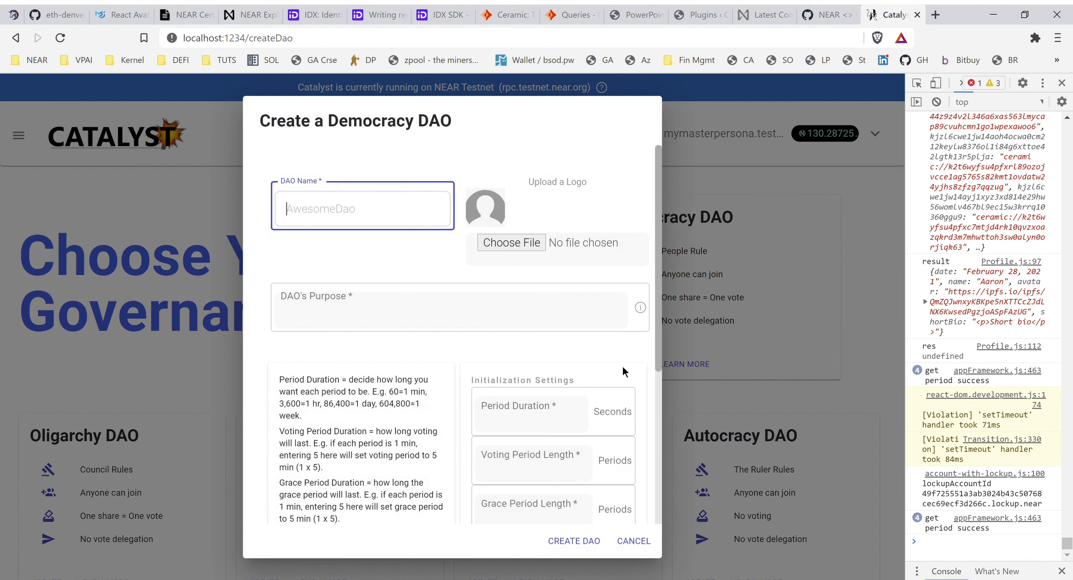
click(358, 225)
click(339, 240)
click(569, 243)
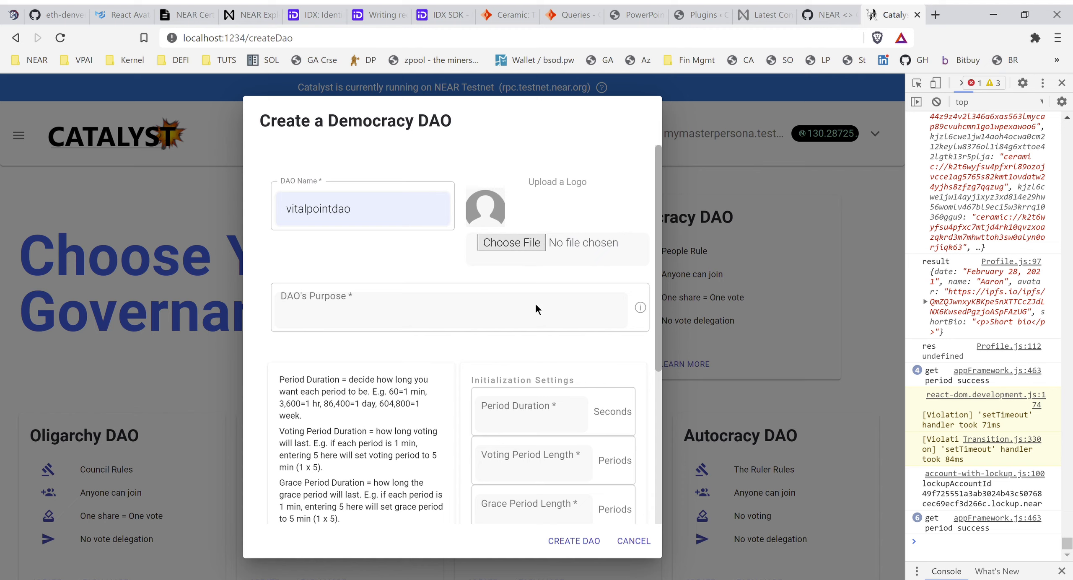
Enter "to show dao creation" as the DAO's purpose
click(366, 325)
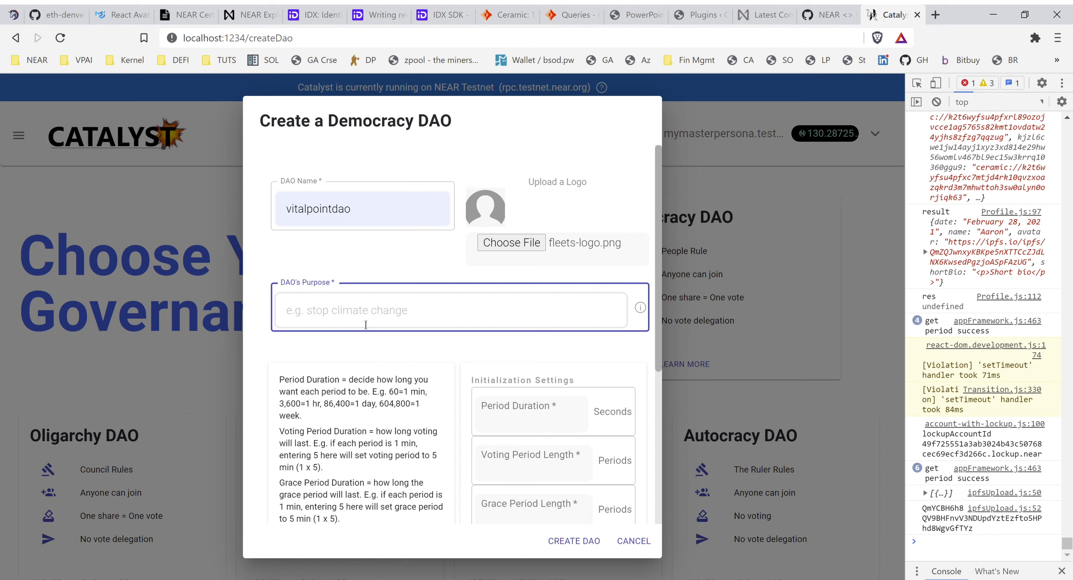
text(to show dao cra)
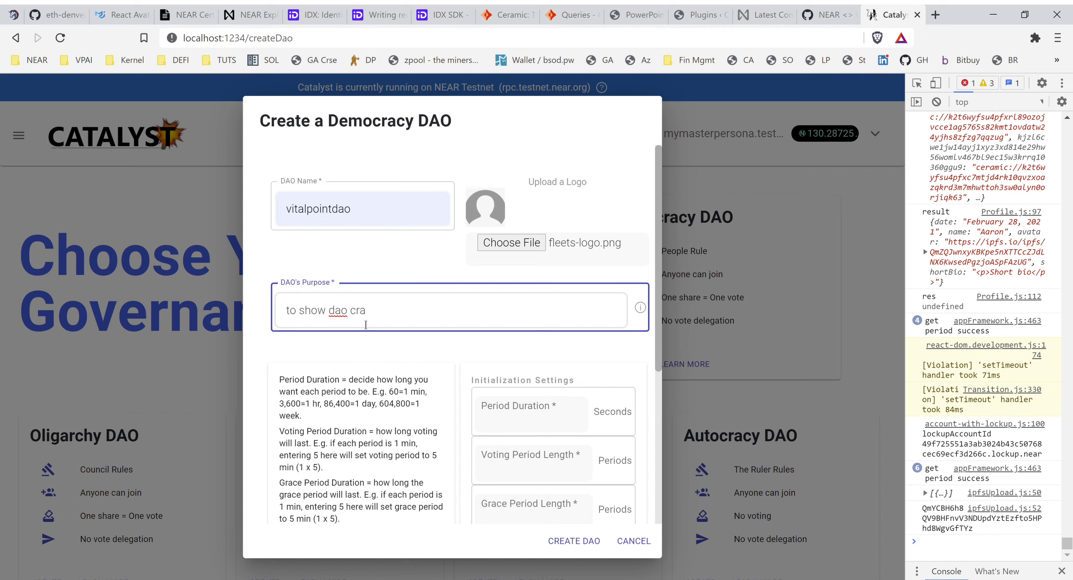
key(BackSpace)
text(eation)
Set the DAO's period duration to 30 seconds and both the voting and grace period lengths to 1 period
click(515, 424)
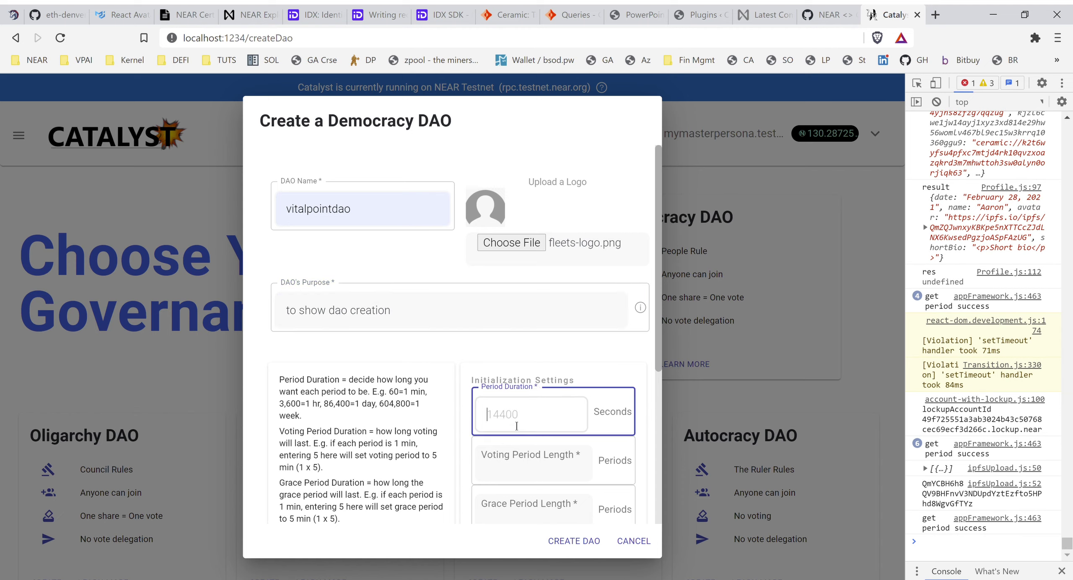
text(30)
key(Tab)
text(1)
scroll(623, 384, down, 3)
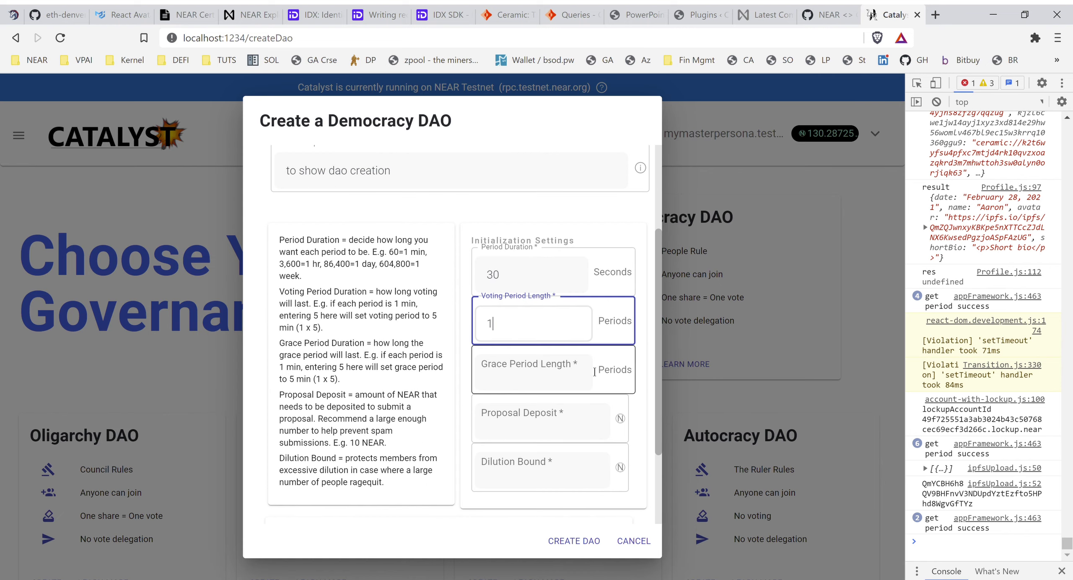
click(554, 351)
text(1)
key(Tab)
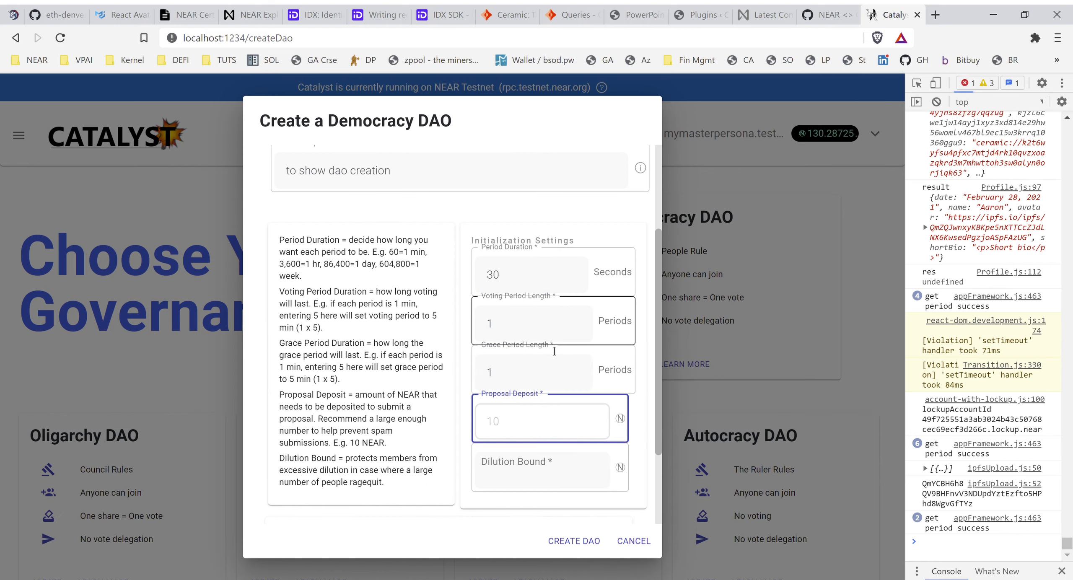
Set the DAO's proposal deposit to 2 NEAR and its dilution bound to 3
text(2)
key(Tab)
text(3)
scroll(554, 351, down, 3)
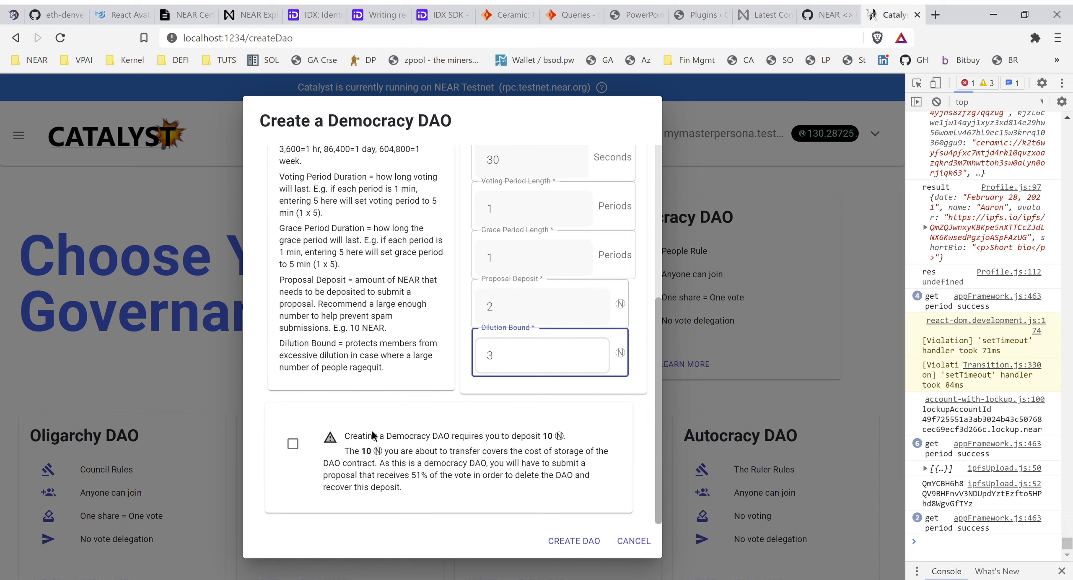
Accept the 10 NEAR storage deposit, review the settings and create the Democracy DAO
click(303, 454)
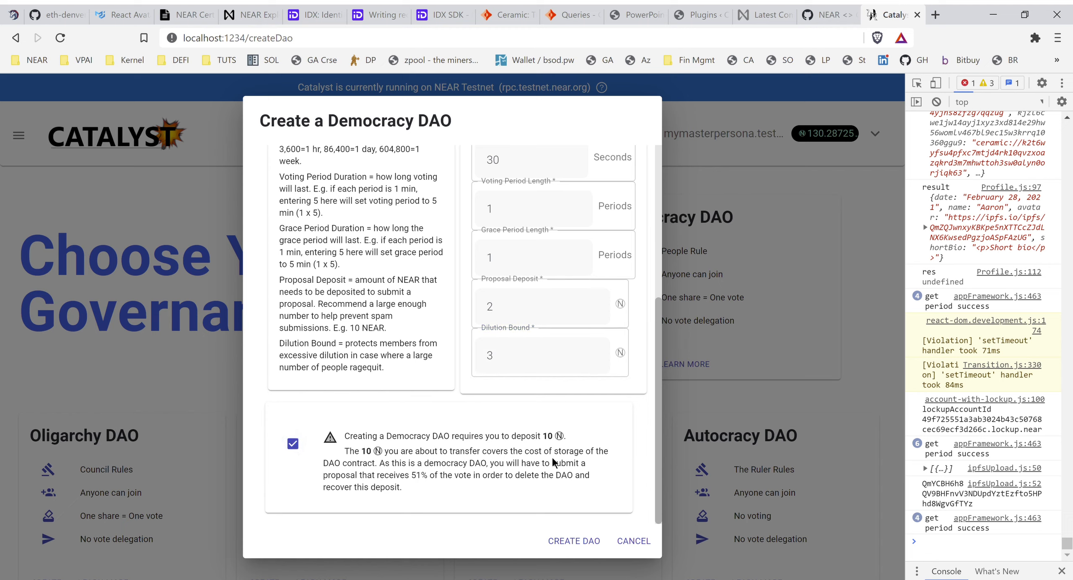
scroll(582, 462, up, 6)
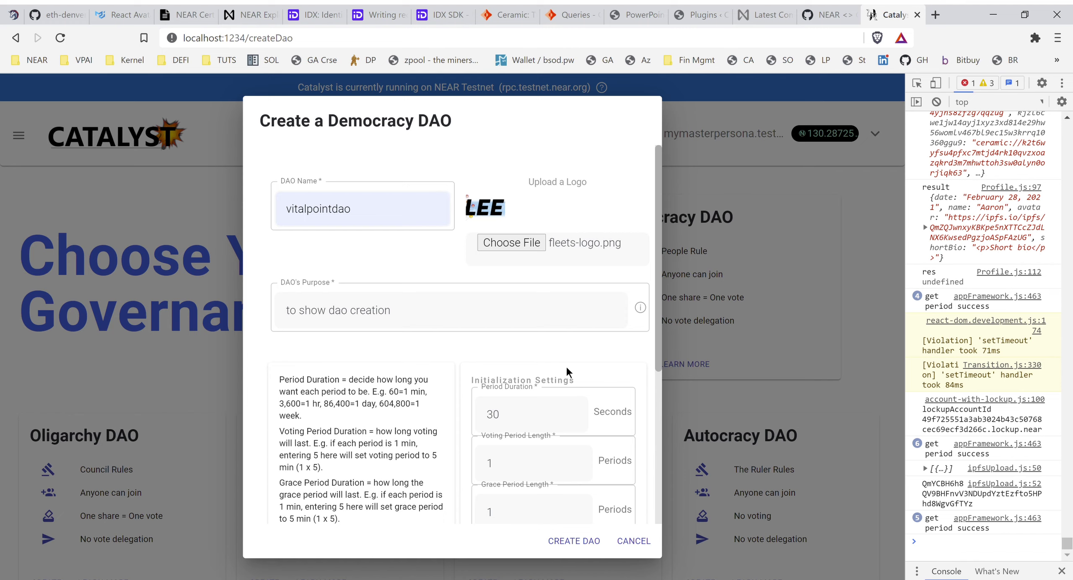
scroll(566, 369, down, 5)
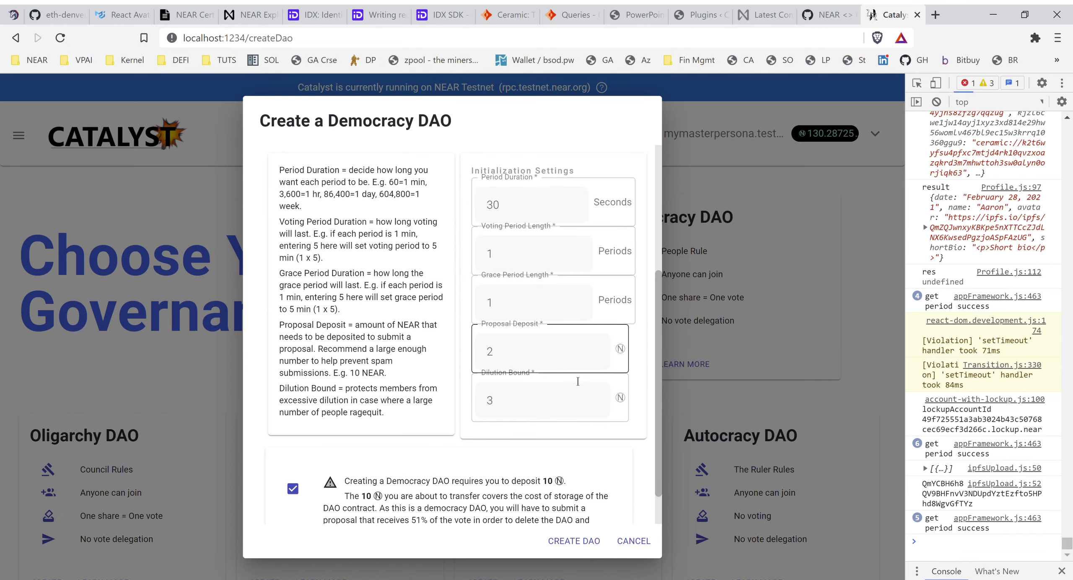
click(573, 543)
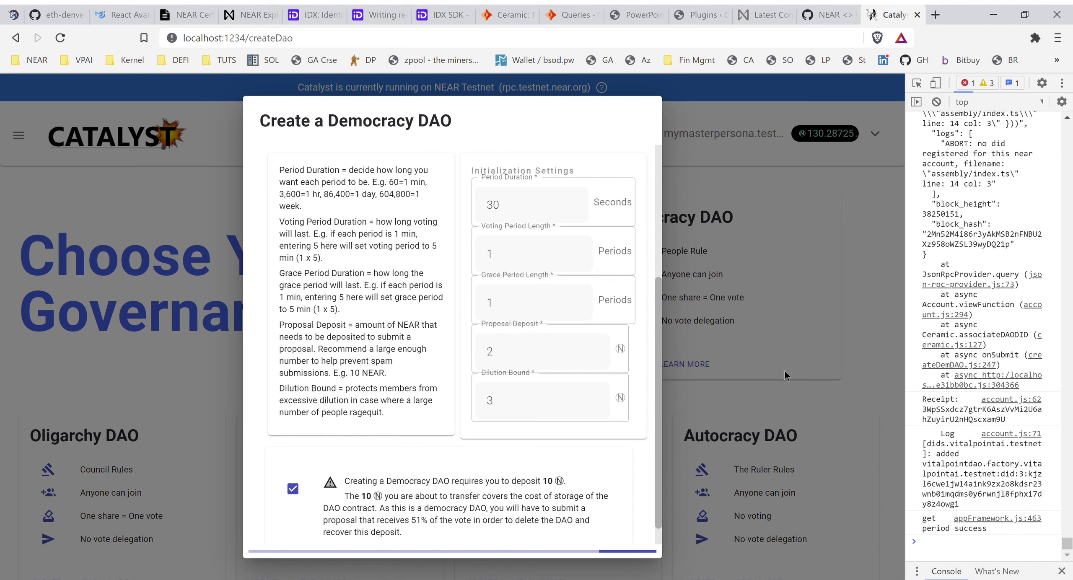
scroll(377, 273, up, 5)
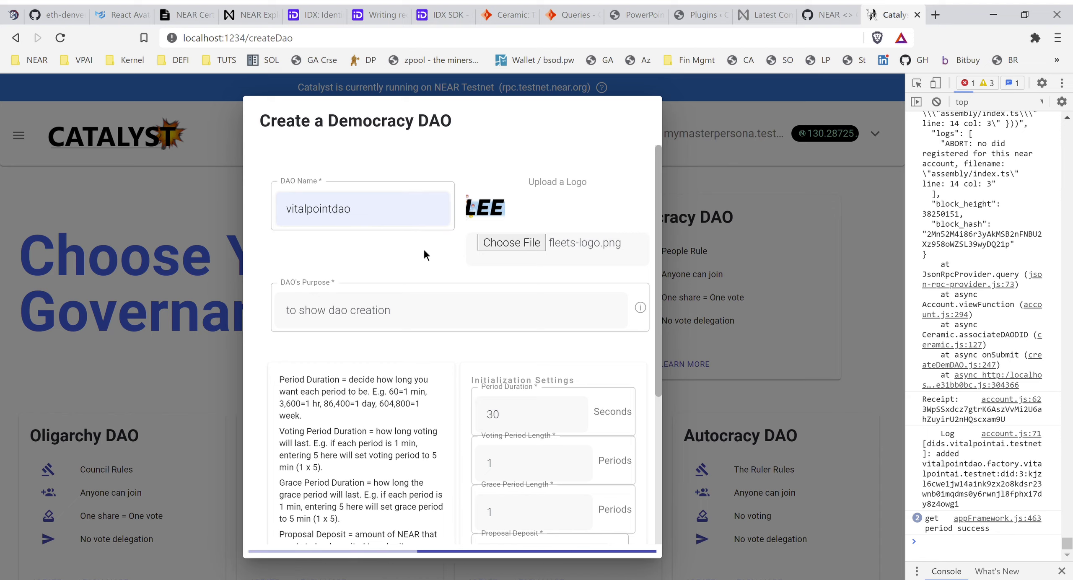
scroll(524, 292, down, 3)
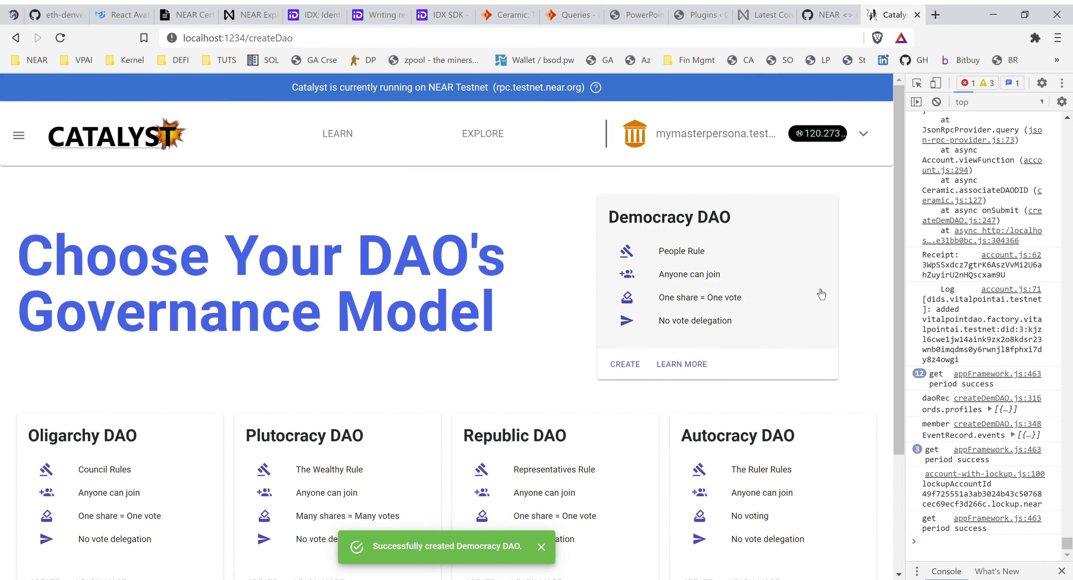
Open the list of existing DAOs, reload it and visit the vitalpointdao page
click(19, 135)
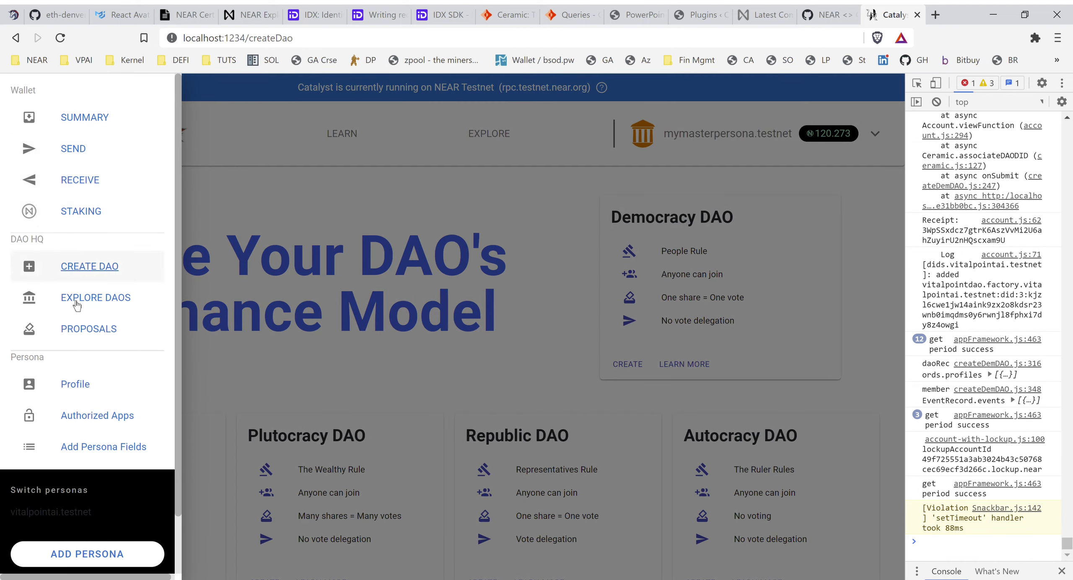
click(97, 308)
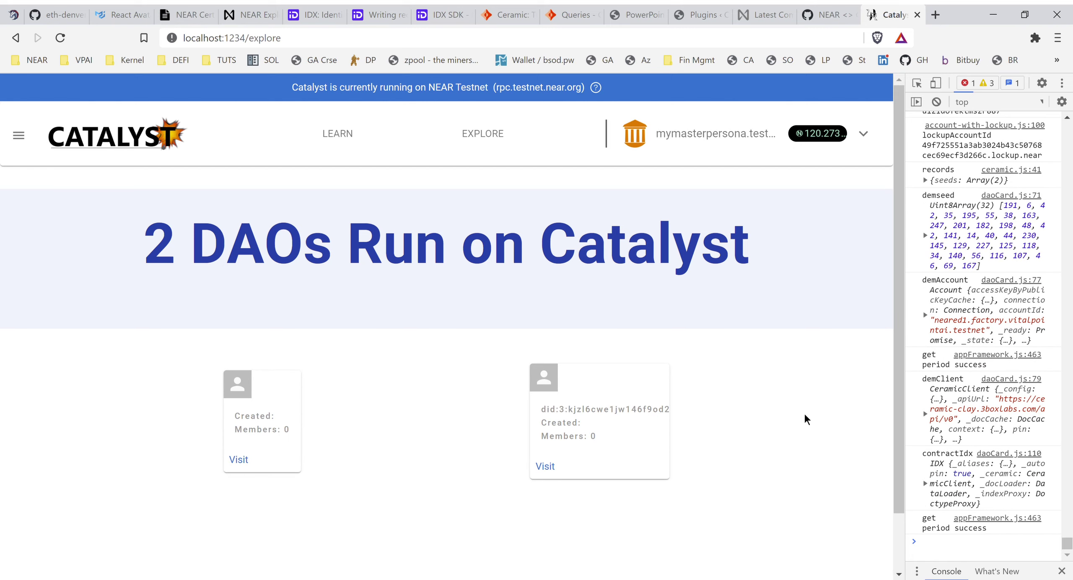
click(61, 39)
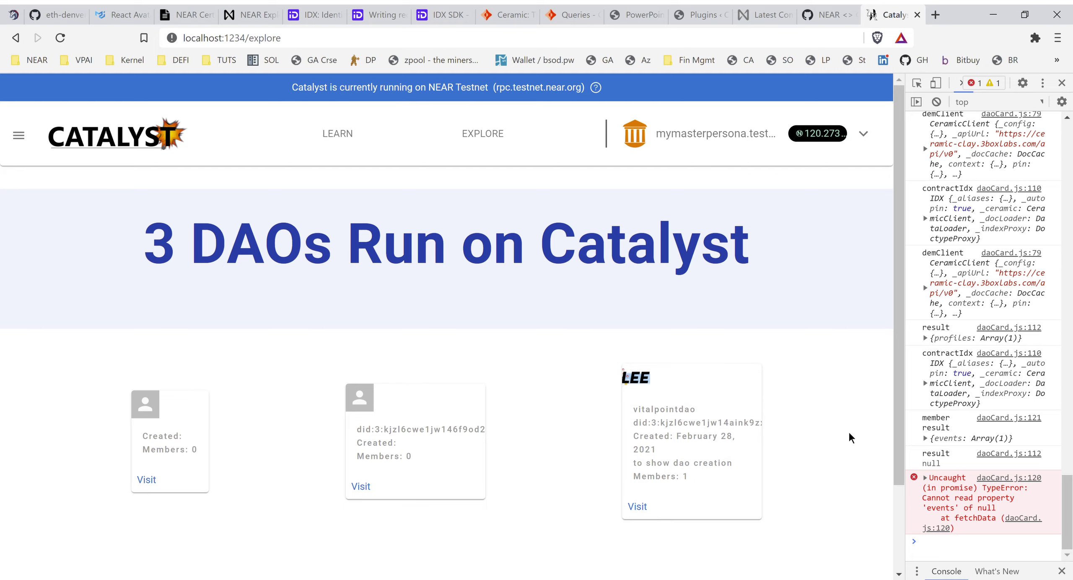
scroll(844, 406, down, 2)
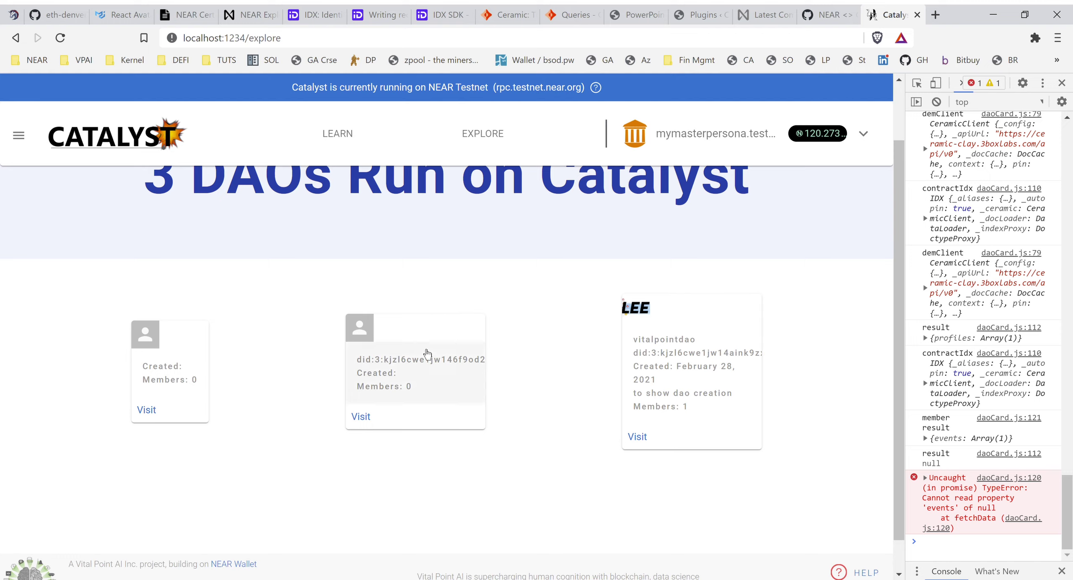
click(646, 446)
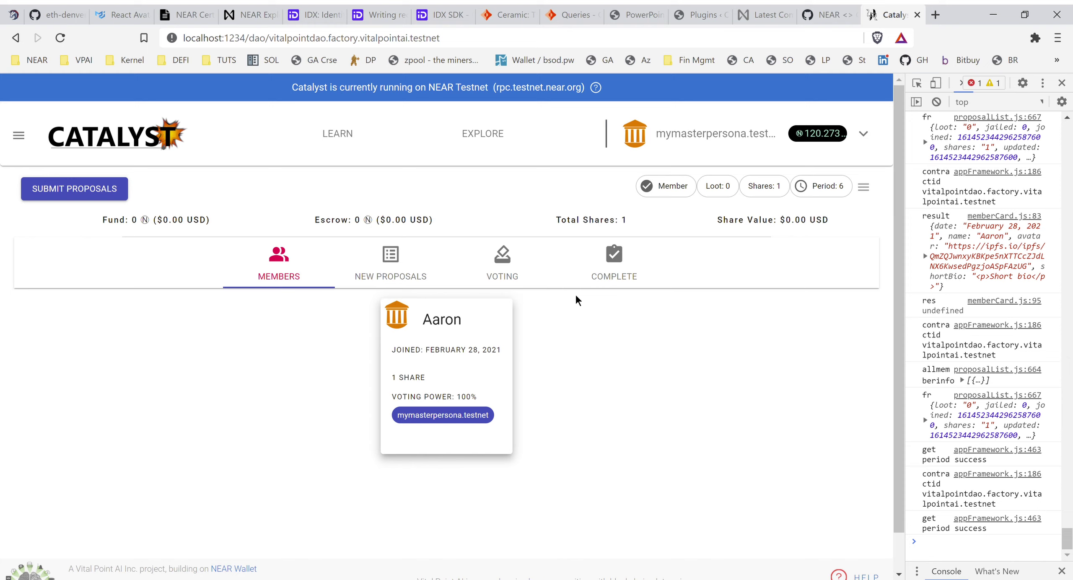
Switch to the vitalpointai.testnet persona and reload the DAO page
click(874, 141)
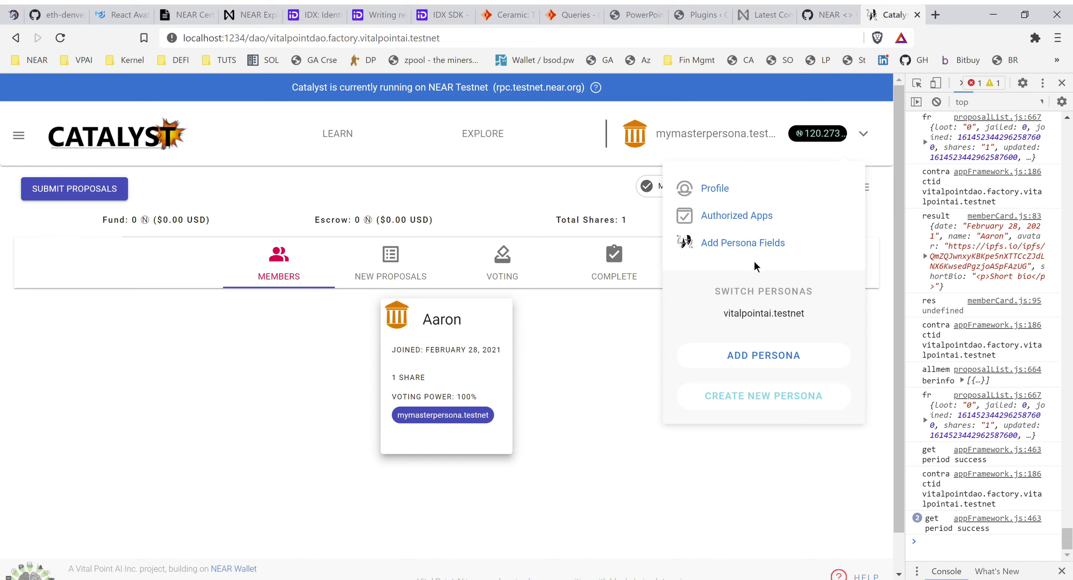
click(780, 314)
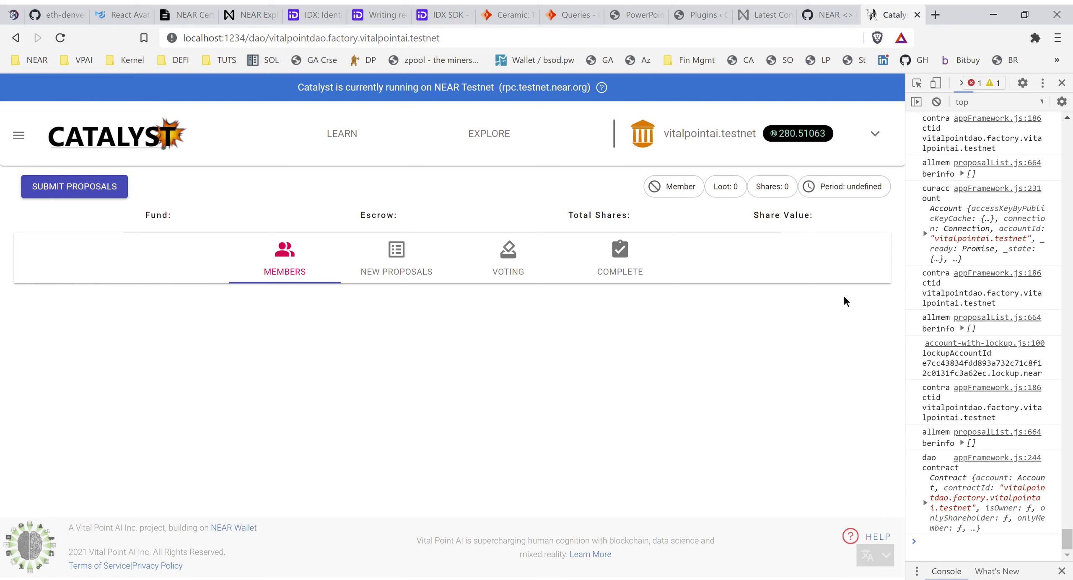
click(60, 38)
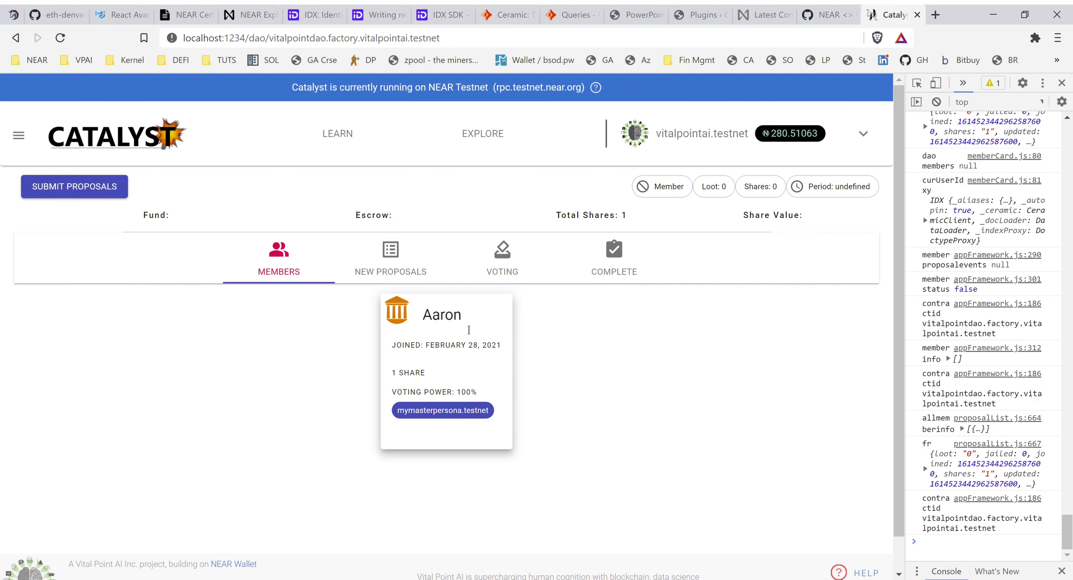
Start a membership request for vitalpointai.testnet with a community fund contribution of 2 NEAR
click(77, 189)
click(96, 227)
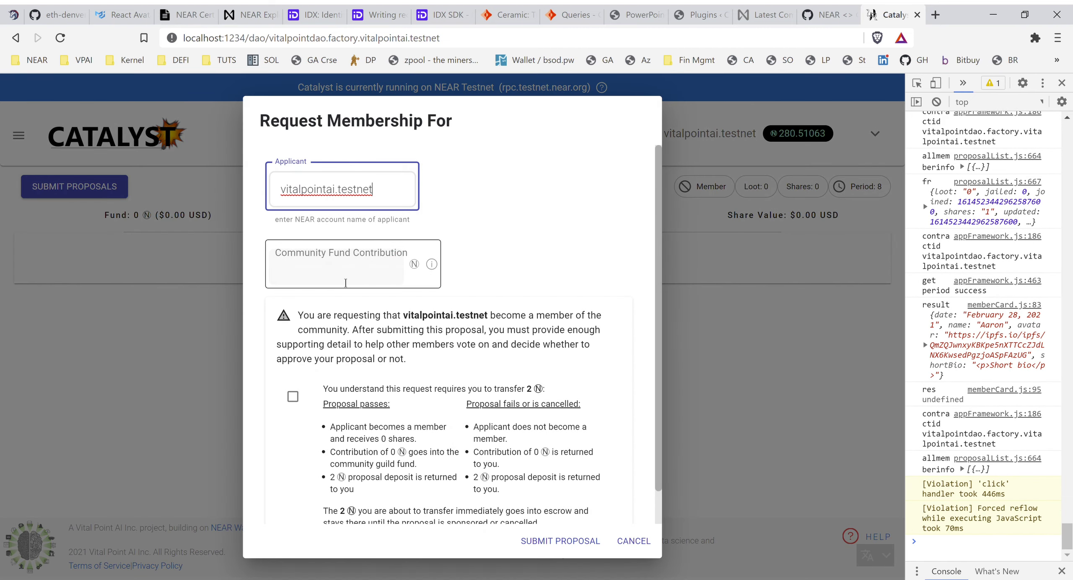
click(342, 278)
text(1)
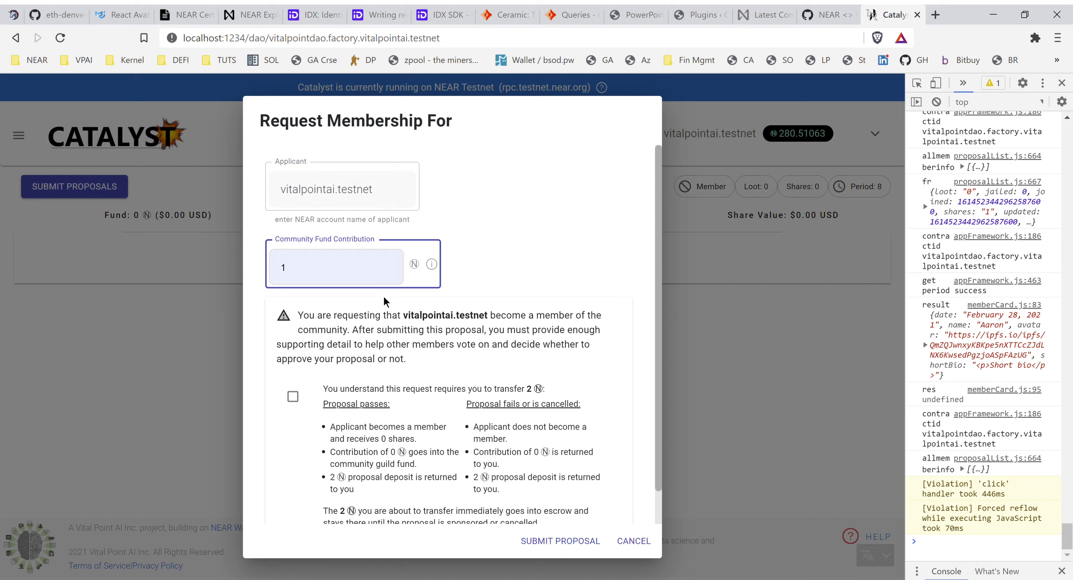
key(BackSpace)
text(2)
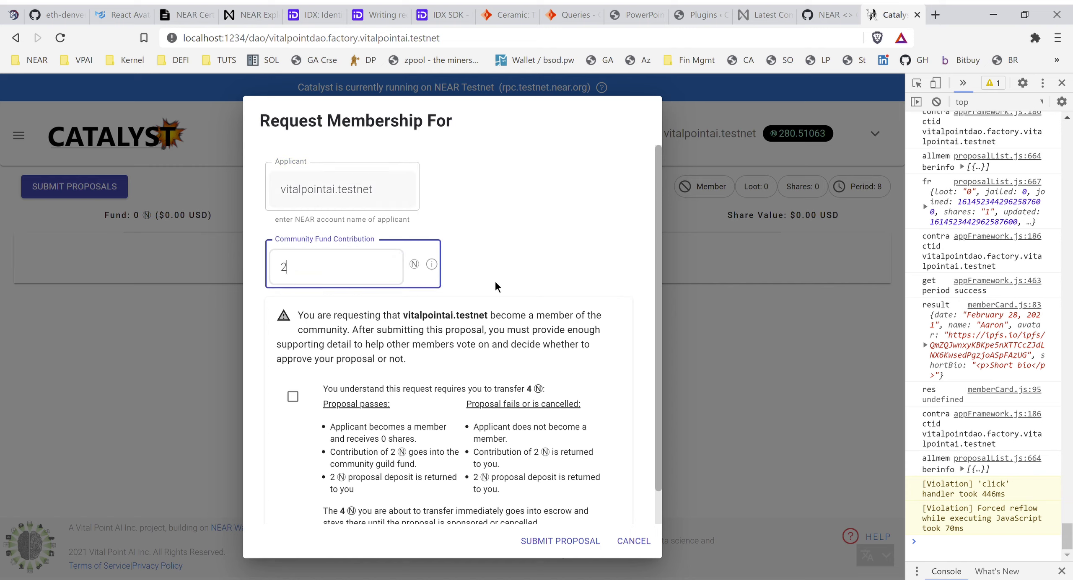
Acknowledge the 4 NEAR transfer, review the terms and submit the membership proposal
click(391, 400)
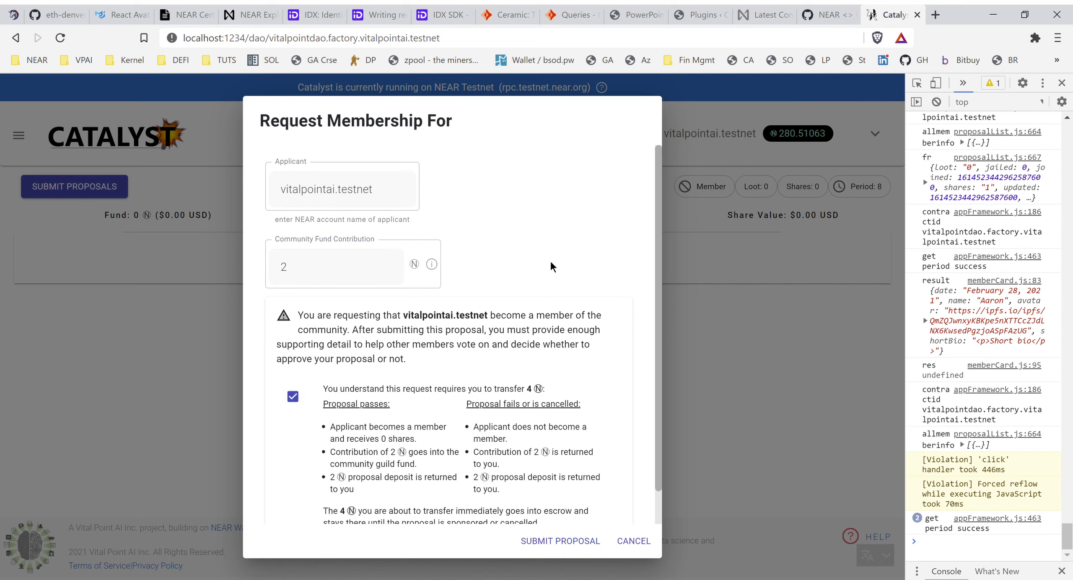
scroll(470, 343, down, 1)
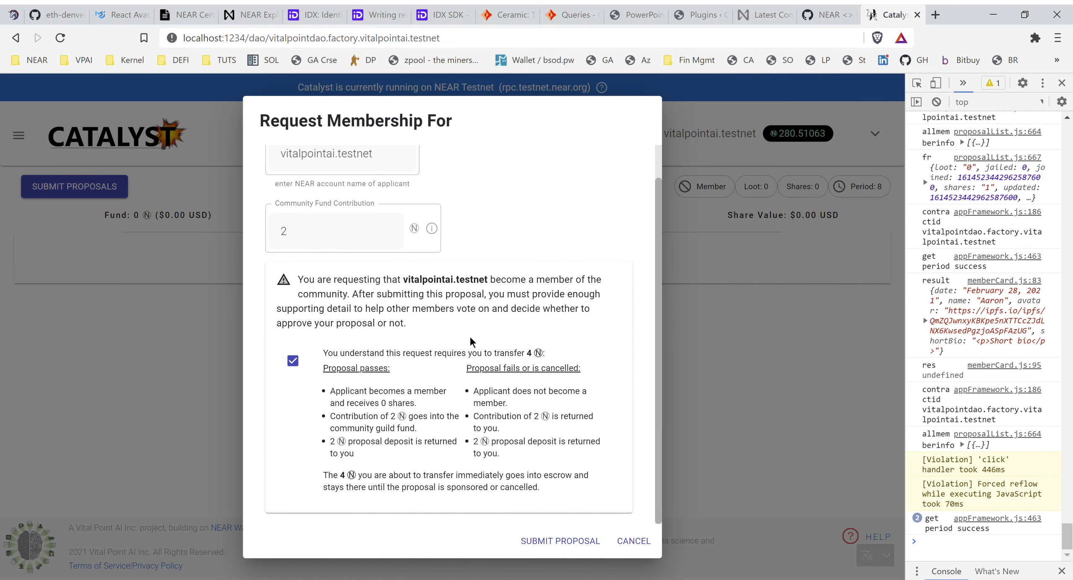
mouse_move(438, 242)
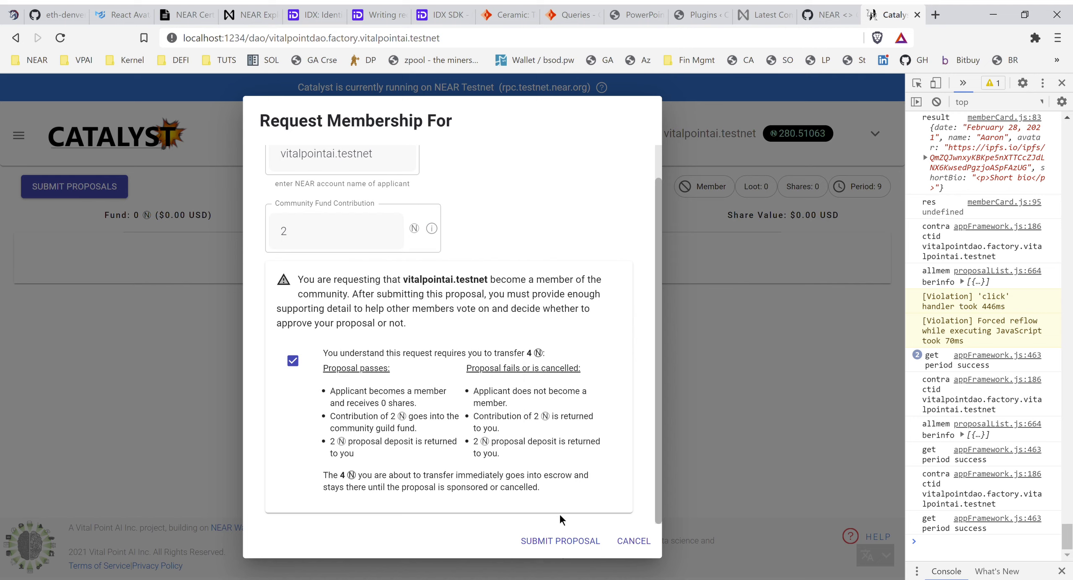
click(562, 541)
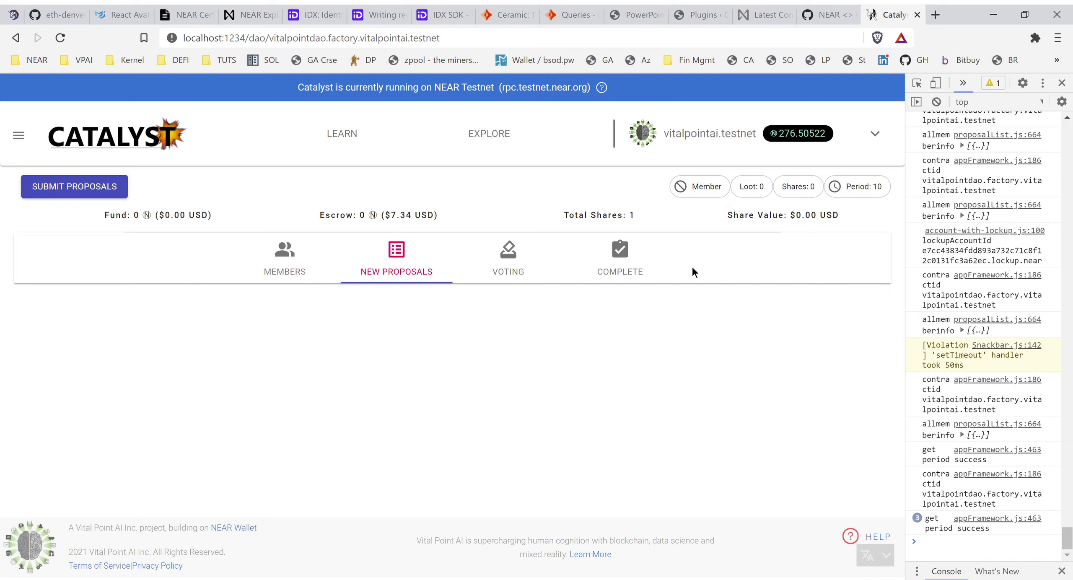
Reload the DAO page and view the submitted membership request among the new proposals
click(61, 38)
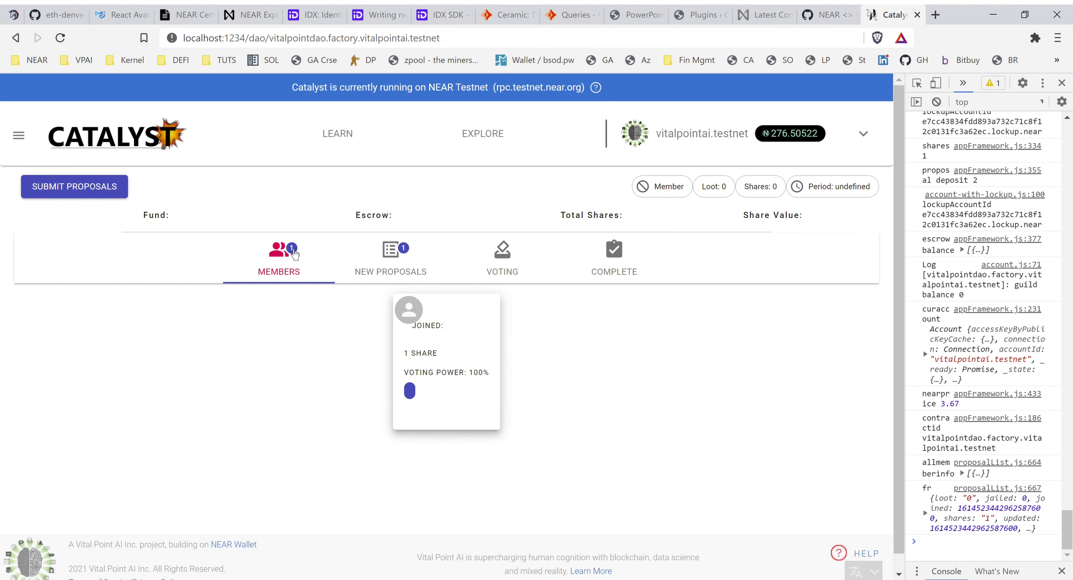
click(394, 267)
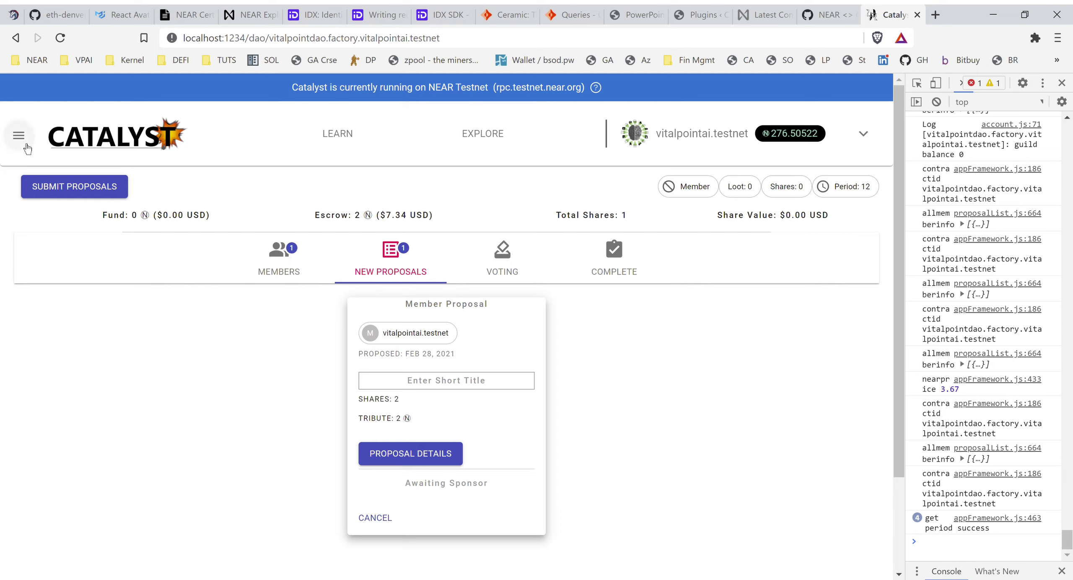
Switch to the mymasterpersona.testnet persona, reload the DAO page and close the extra Catalyst browser tab
click(864, 135)
click(763, 313)
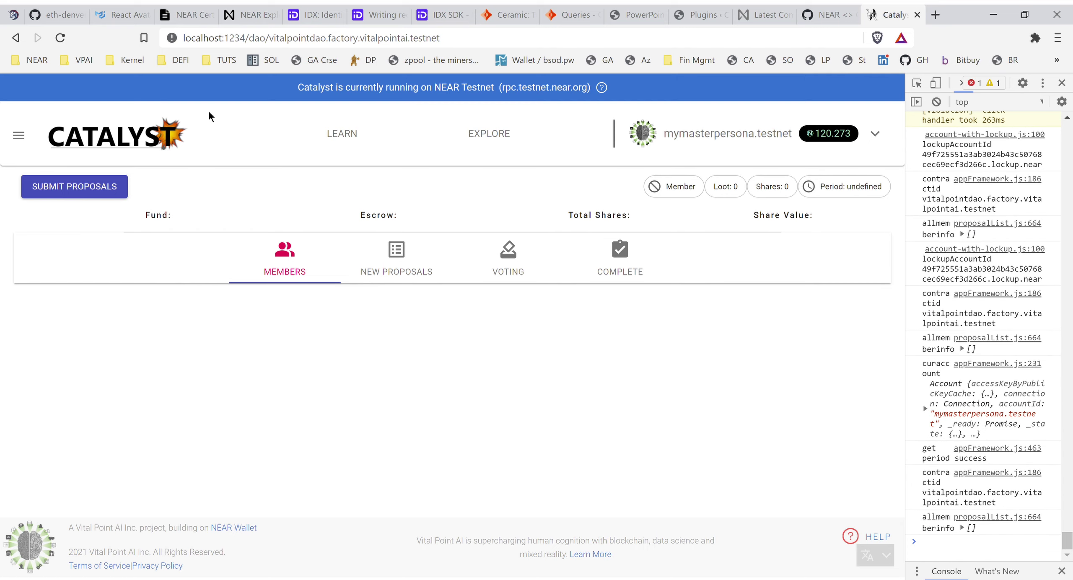
click(60, 39)
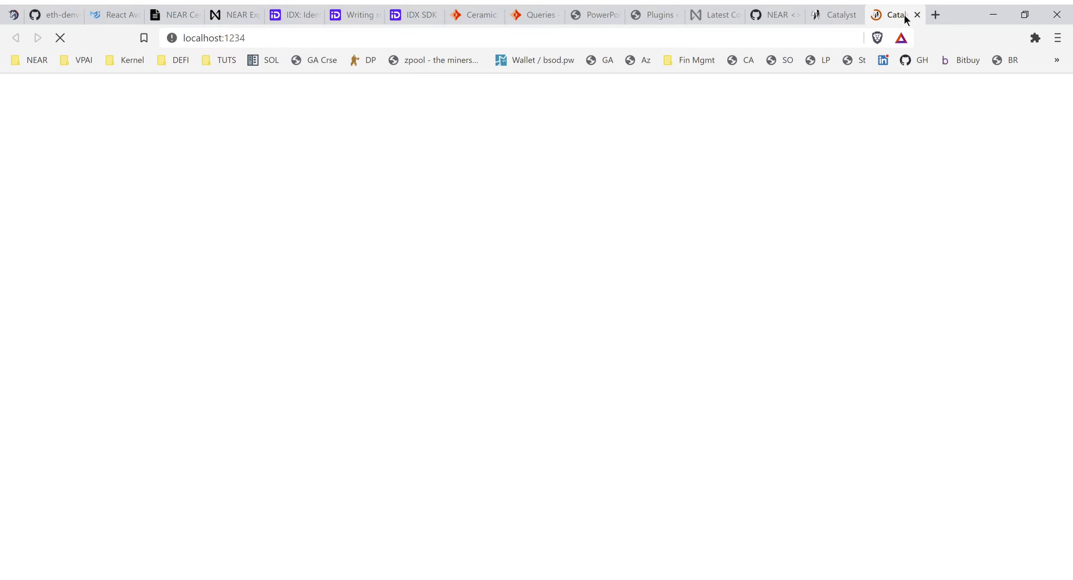
click(918, 16)
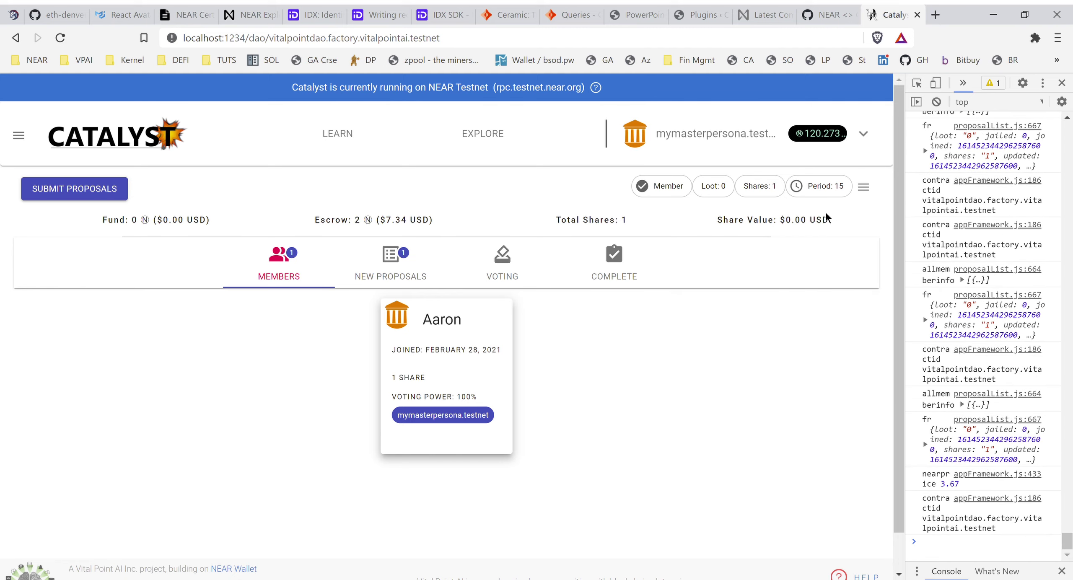
Look over the DAO's settings and the wallet, DAO and persona navigation options, closing both without changes
click(863, 187)
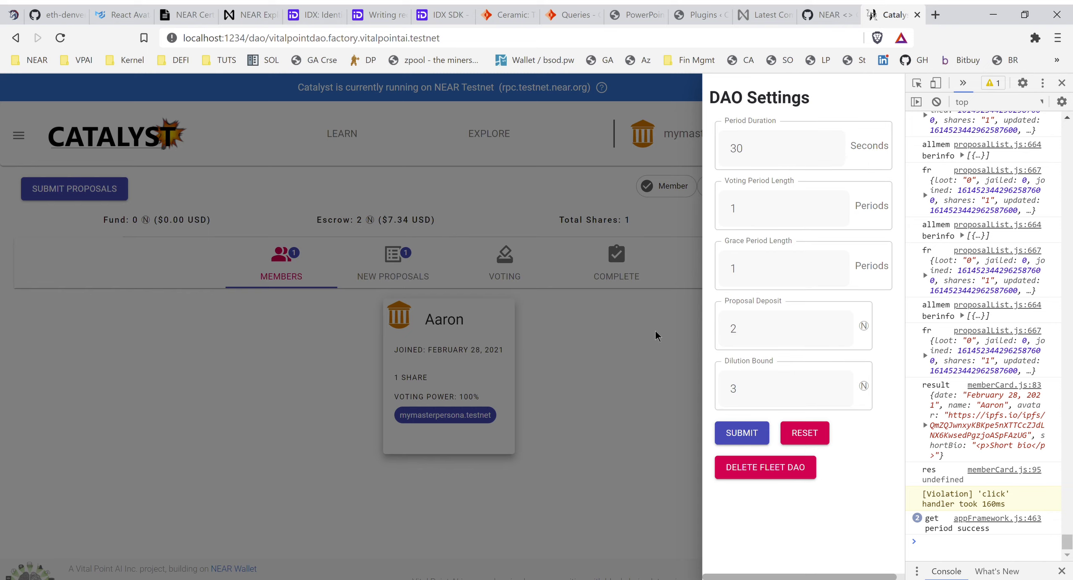
click(637, 363)
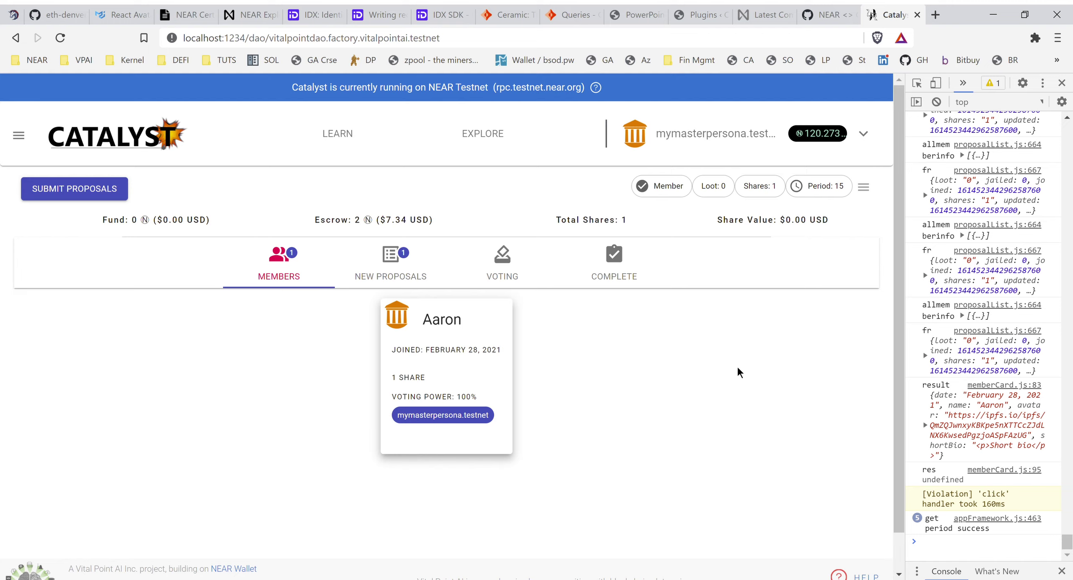
click(18, 135)
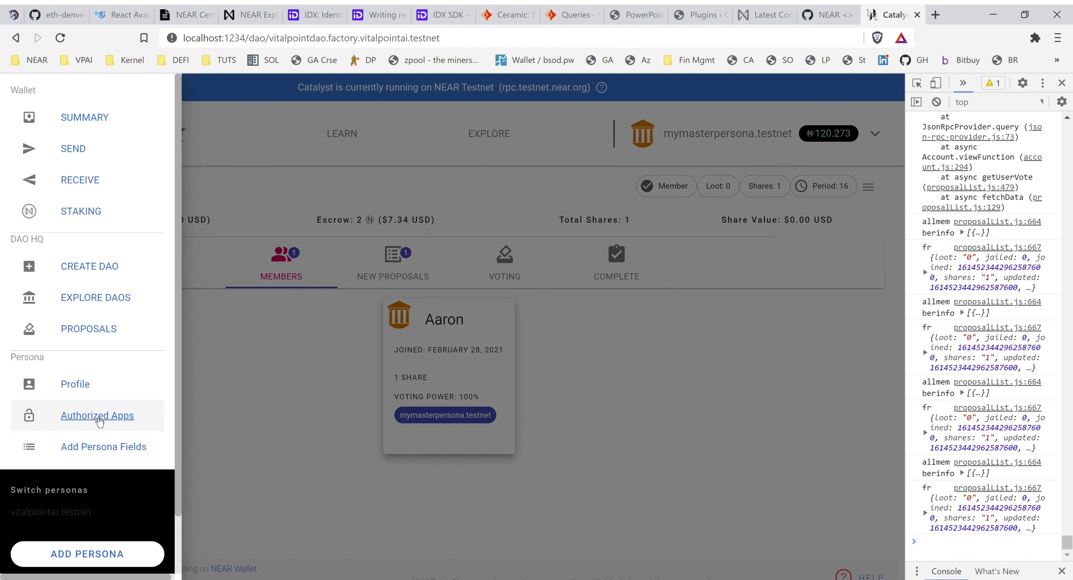
click(255, 395)
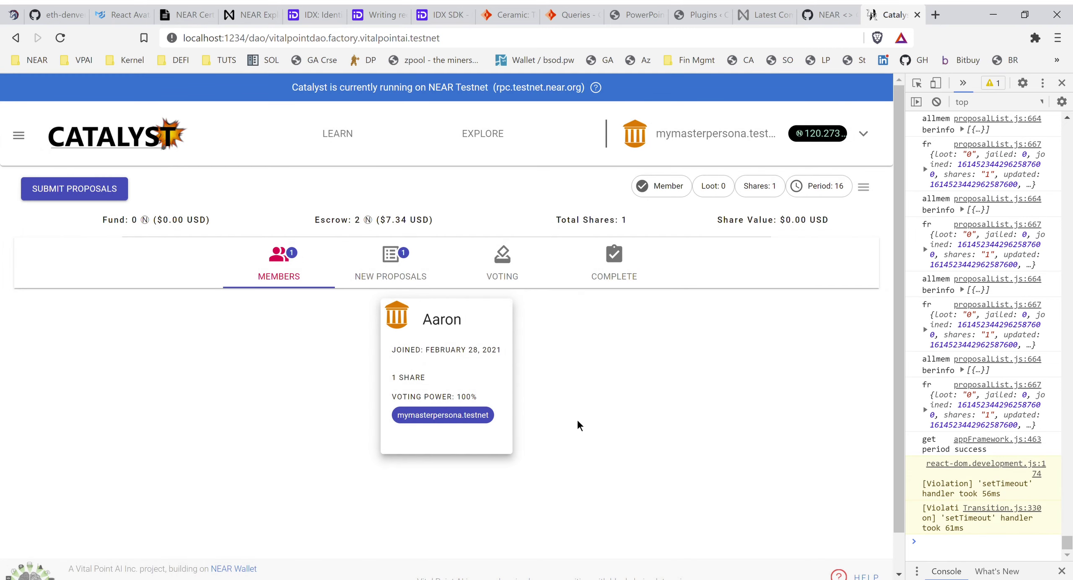